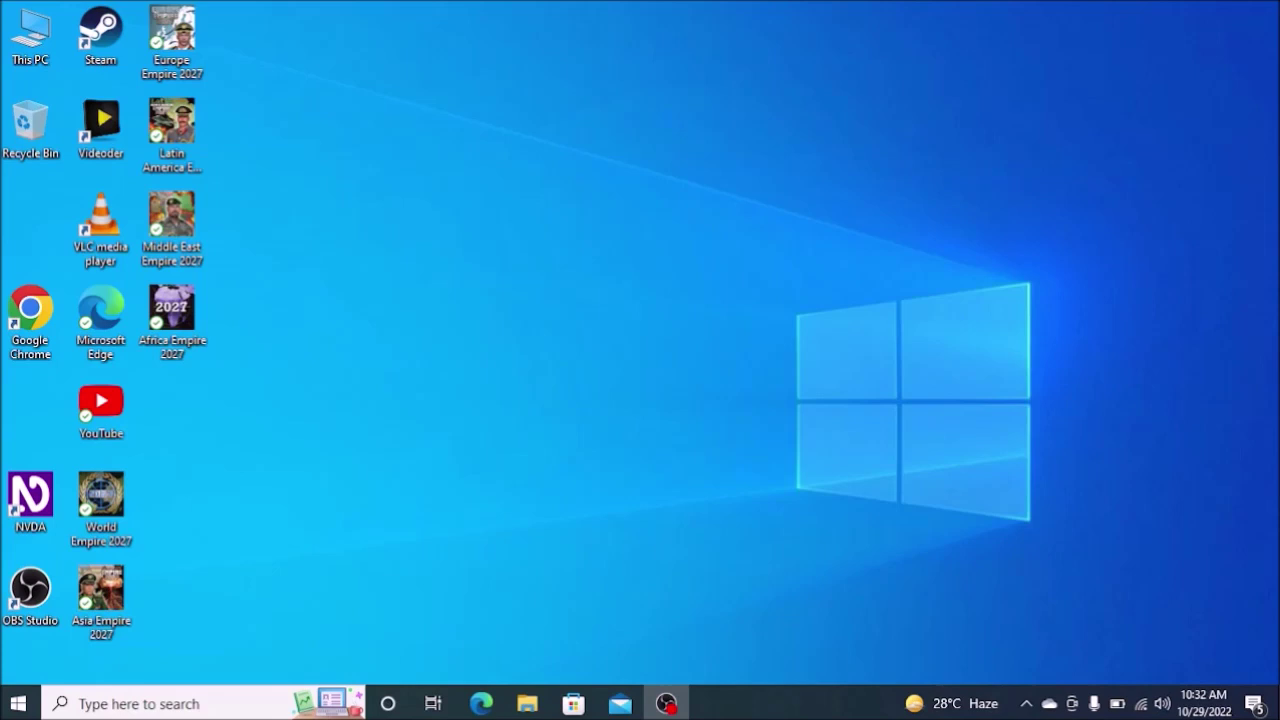
# - Open the F:\softwares folder through the Run dialog
pyautogui.press('super+r')
pyautogui.write('F')
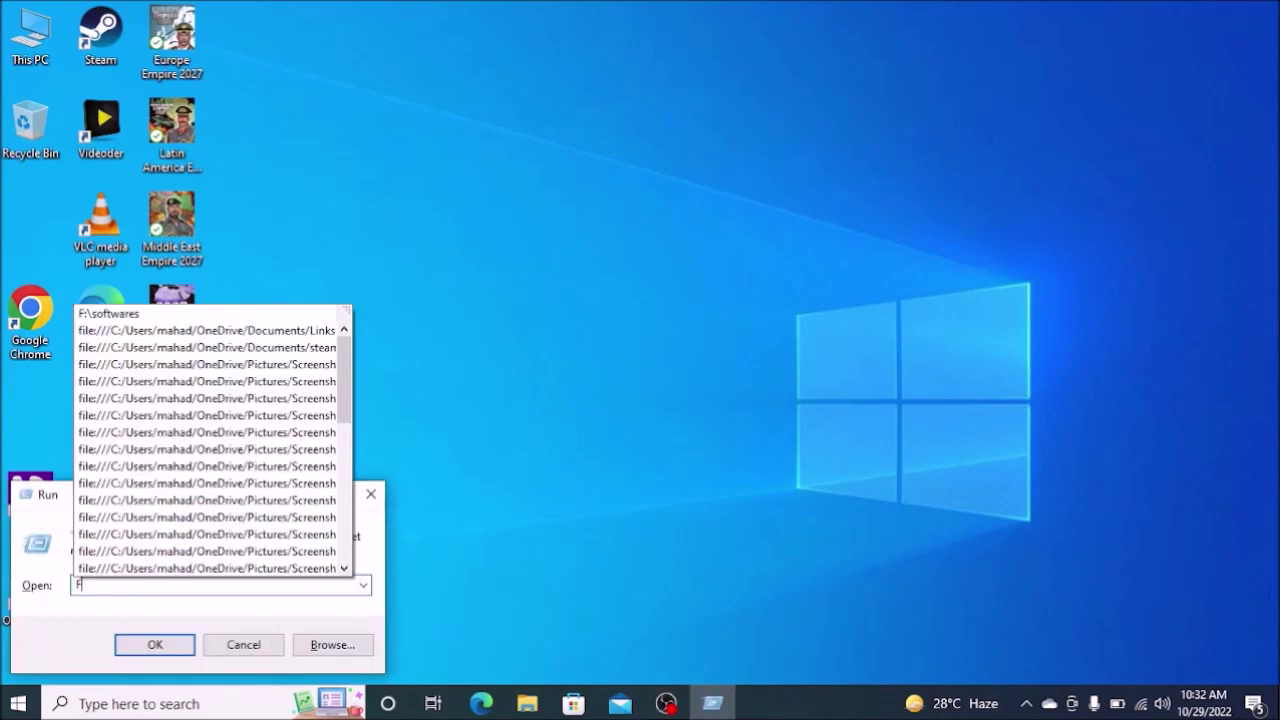
pyautogui.write(':\\softwar')
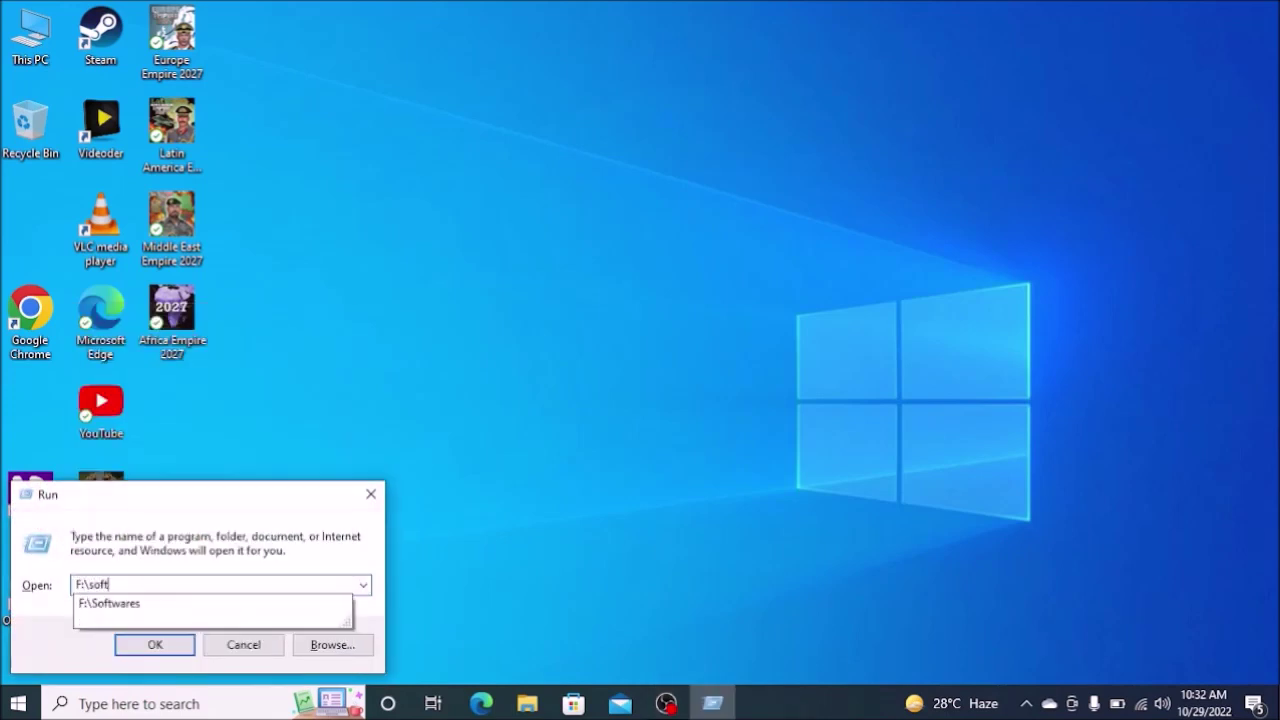
pyautogui.write('es')
pyautogui.press('Return')
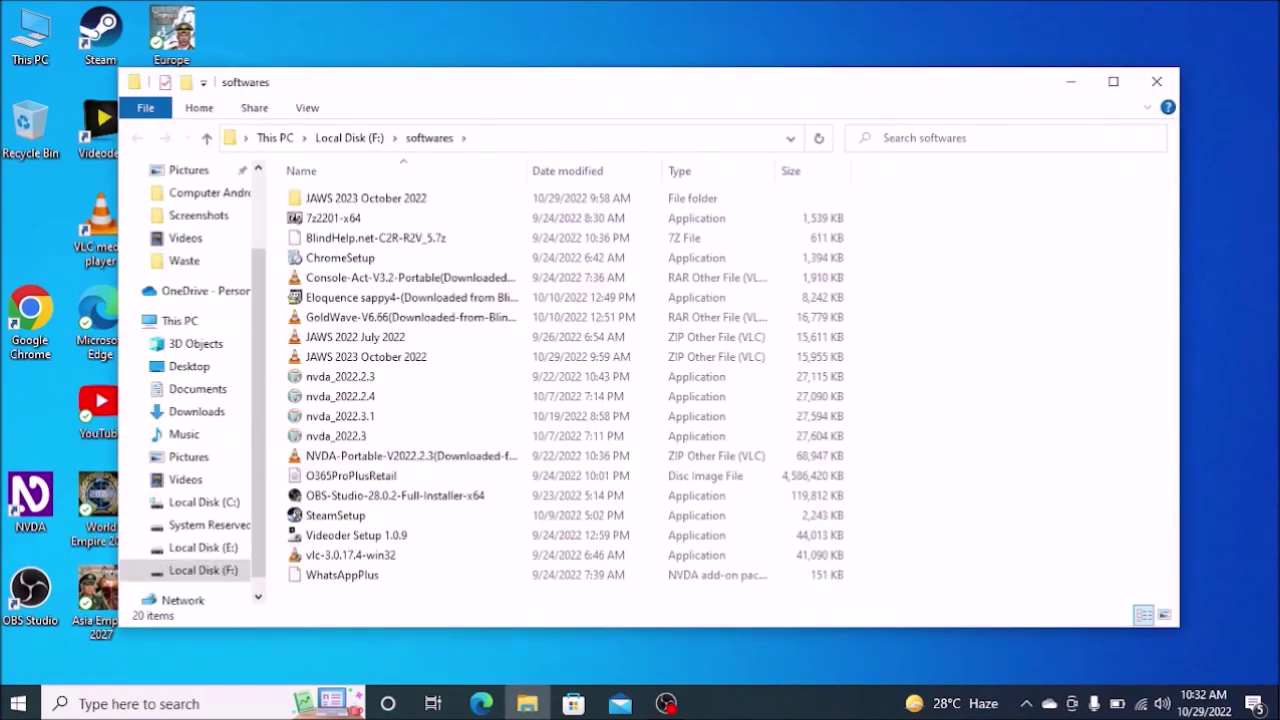
# - Open the JAWS 2023 October 2022 folder and select the J2023.2210.29.400-any application
pyautogui.click(366, 198)
pyautogui.click(333, 218)
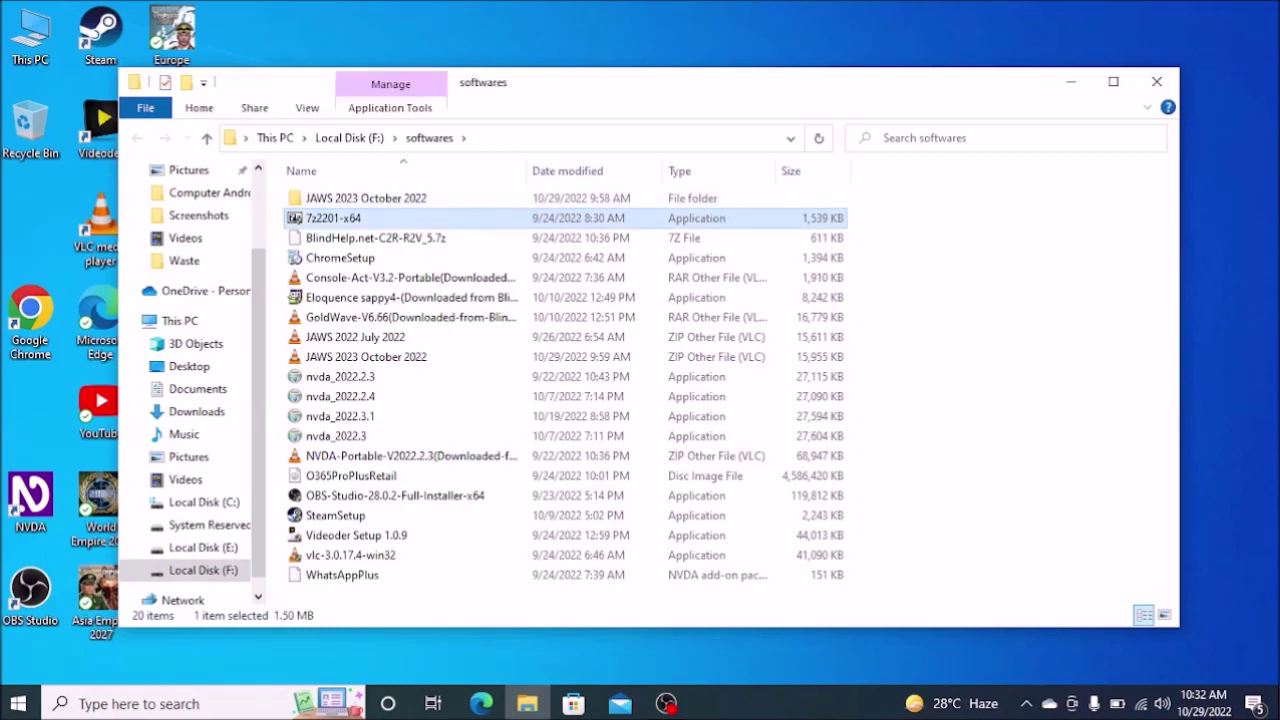
pyautogui.click(366, 198)
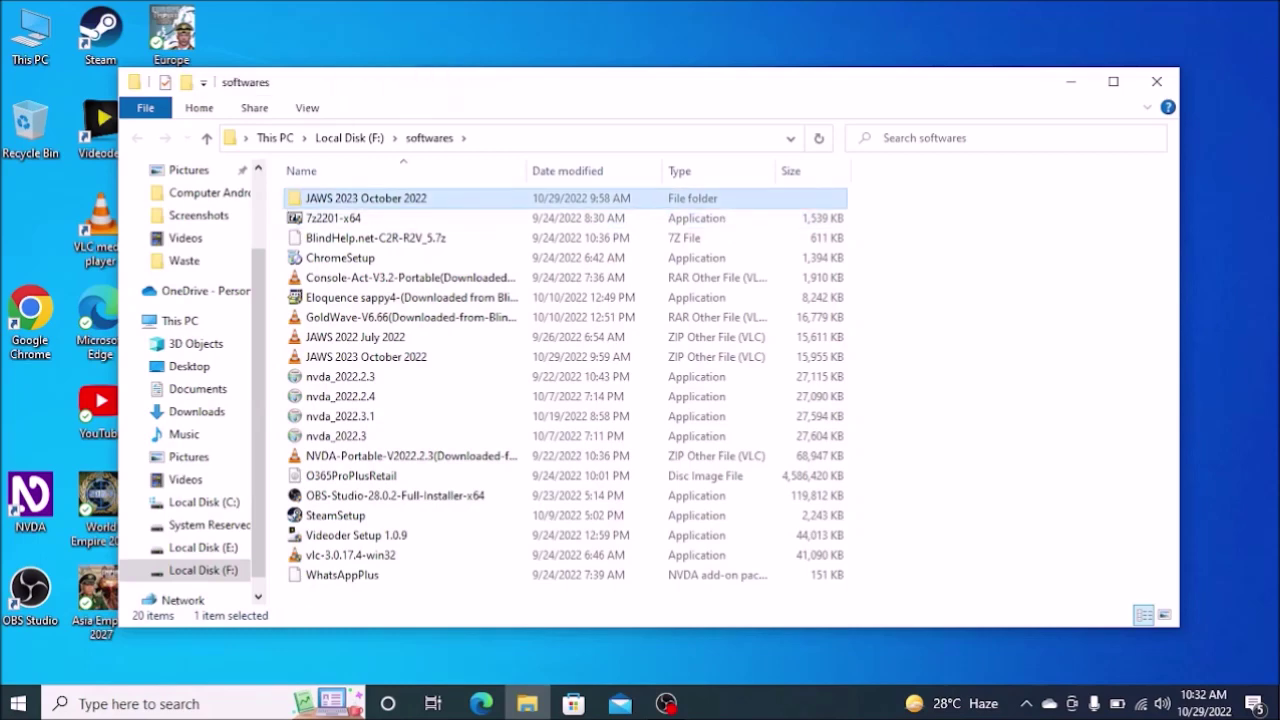
pyautogui.press('Return')
pyautogui.click(360, 218)
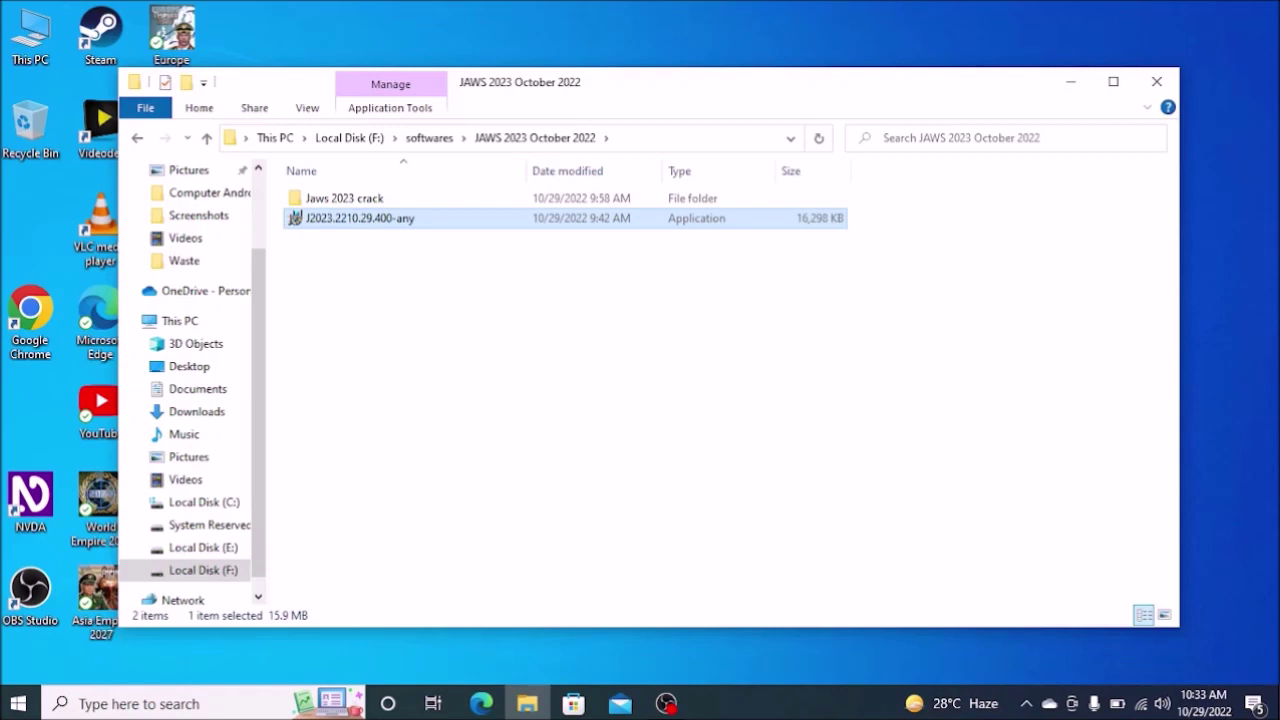
pyautogui.hotkey('alt', 'Tab')
pyautogui.hotkey('alt', 'Tab')
pyautogui.hotkey('alt', 'Tab')
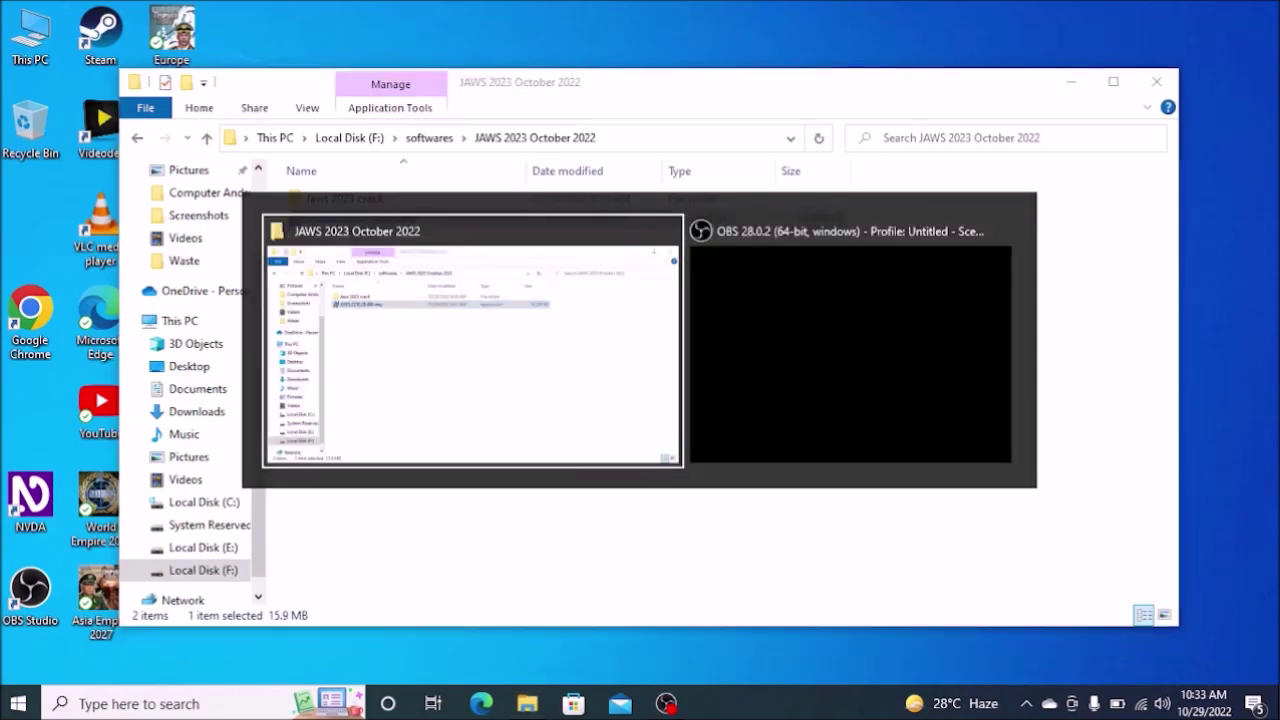
pyautogui.hotkey('alt', 'Tab')
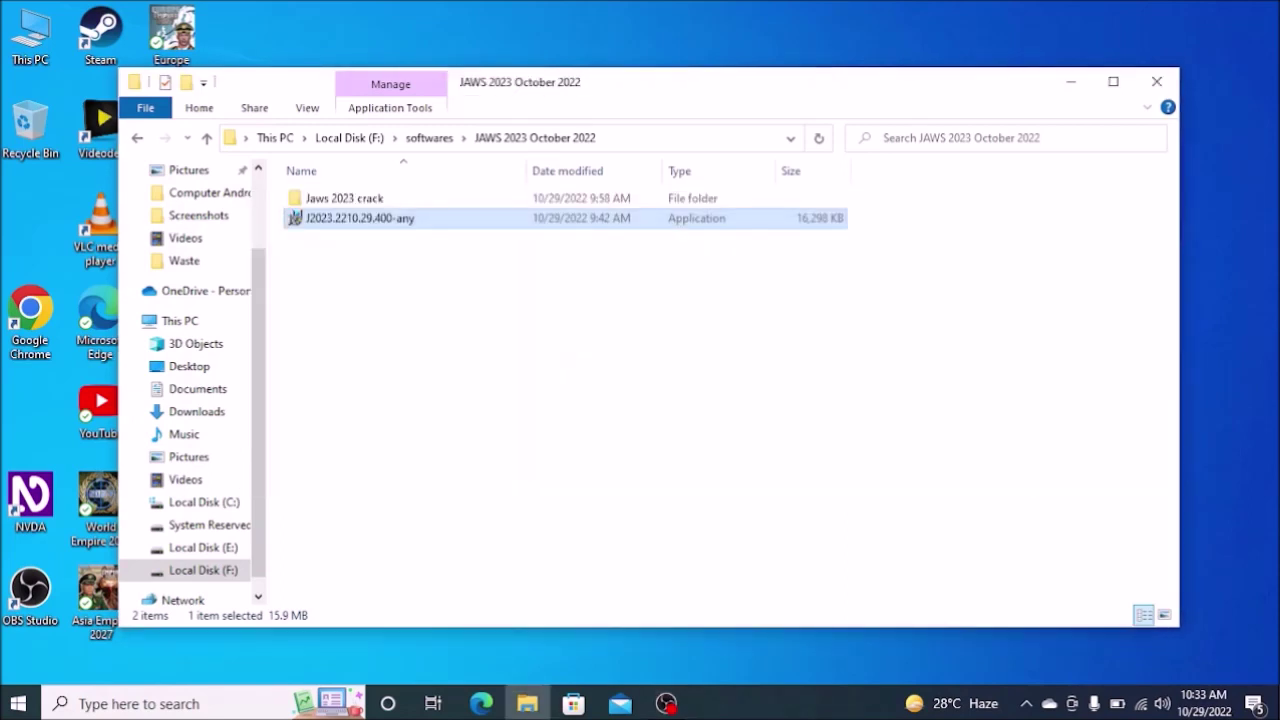
# - Launch the J2023.2210.29.400-any installer and bring its JAWS Install message window to the front
pyautogui.hotkey('alt', 'Tab')
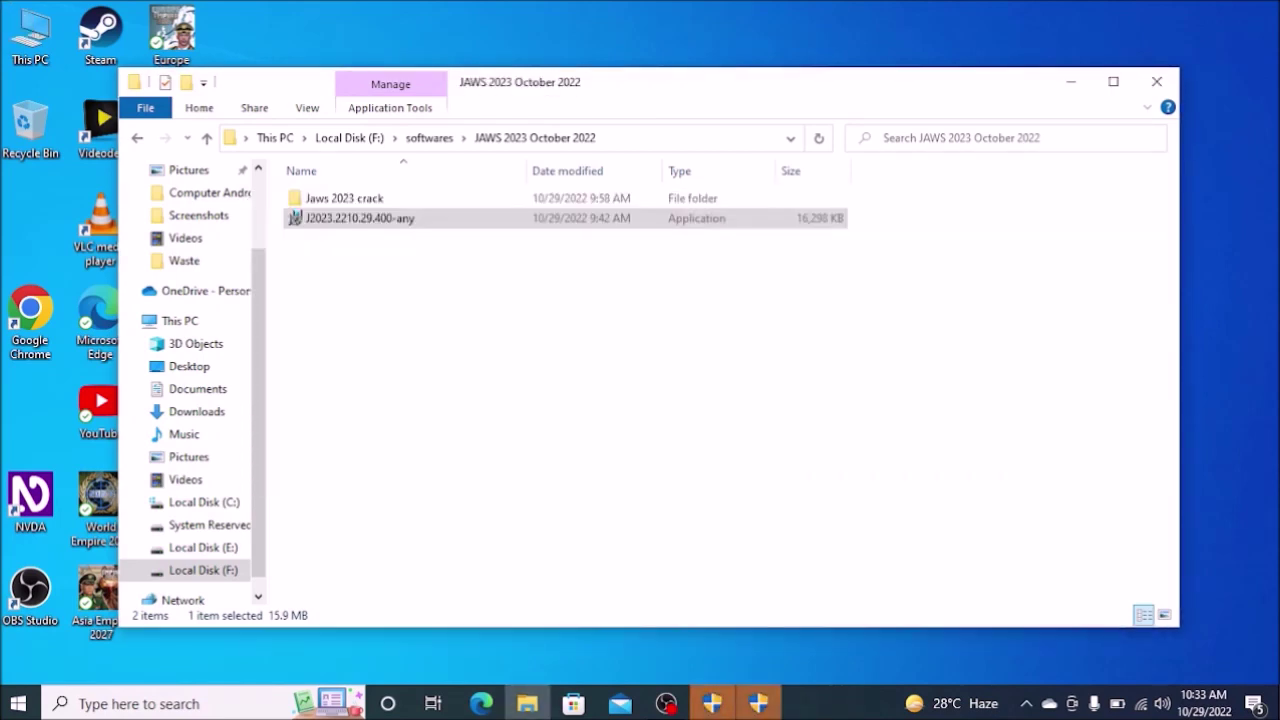
pyautogui.hotkey('alt', 'Tab')
pyautogui.hotkey('alt', 'Tab')
pyautogui.hotkey('alt', 'Tab')
pyautogui.hotkey('alt', 'Tab')
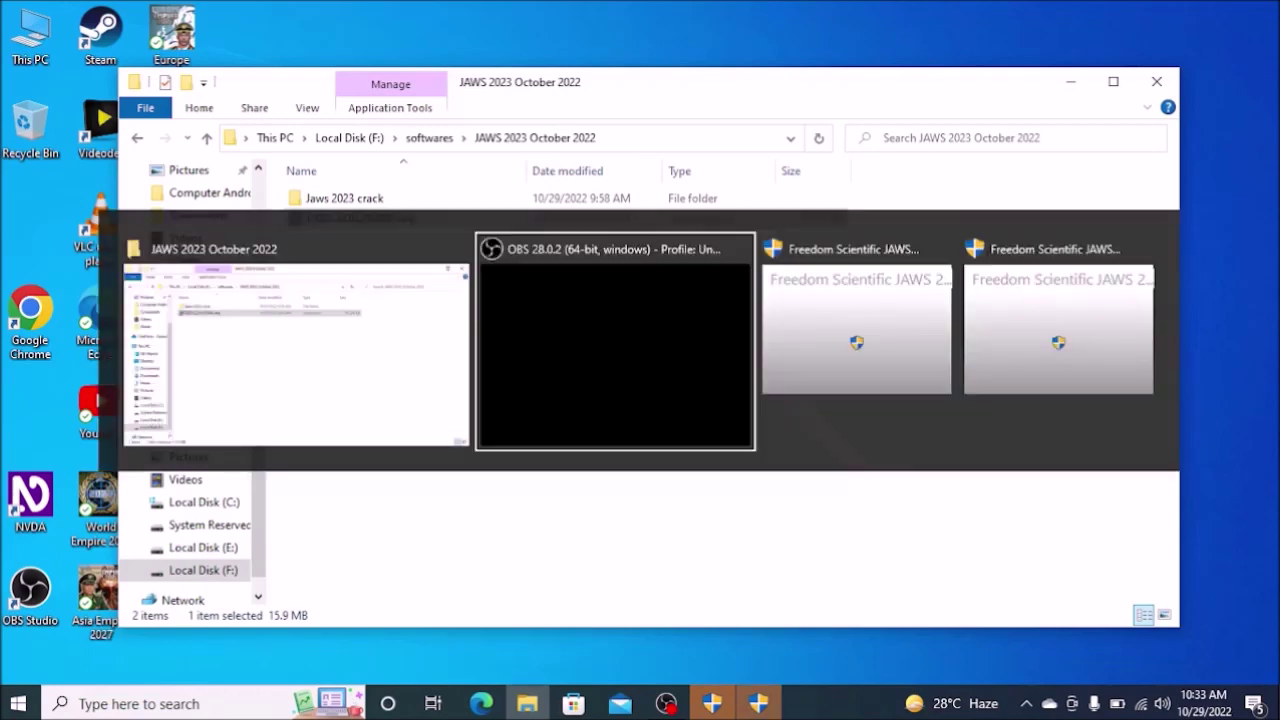
pyautogui.hotkey('alt', 'Tab')
pyautogui.hotkey('alt', 'Tab')
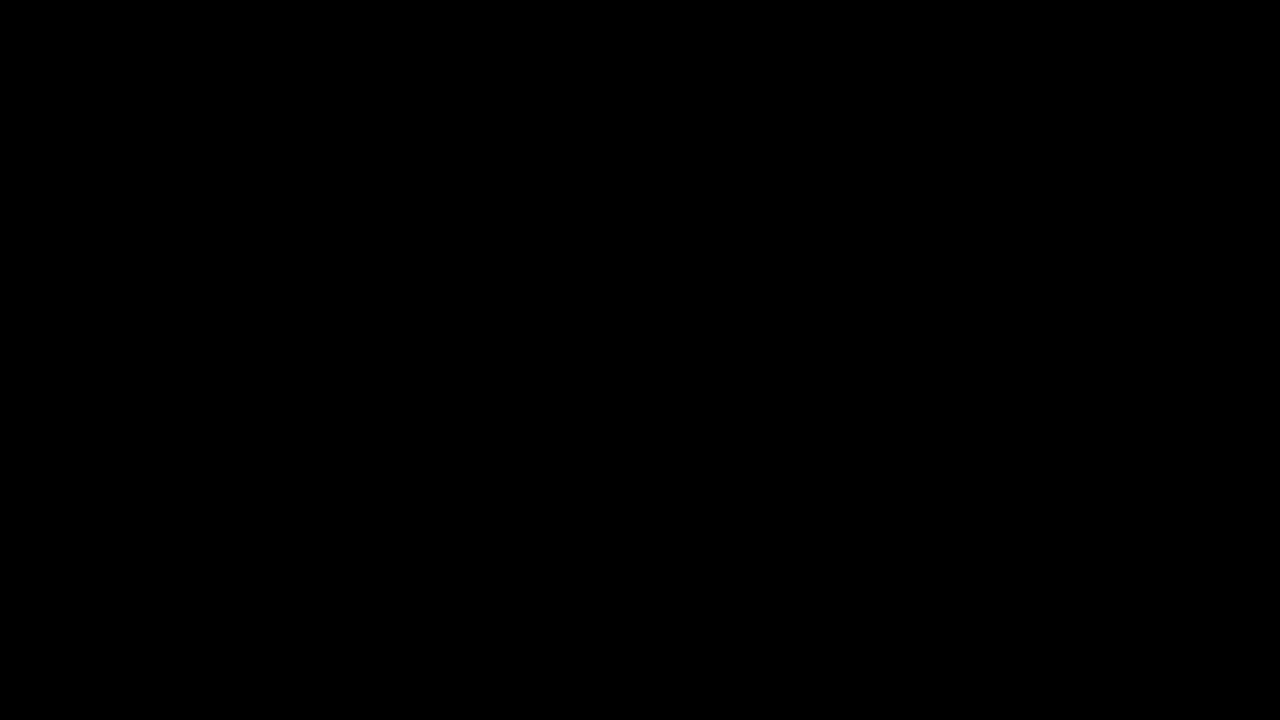
pyautogui.hotkey('alt', 'Tab')
pyautogui.hotkey('alt', 'Tab')
pyautogui.hotkey('alt', 'Tab')
pyautogui.hotkey('alt', 'Tab')
pyautogui.hotkey('alt', 'Tab')
pyautogui.hotkey('alt', 'Tab')
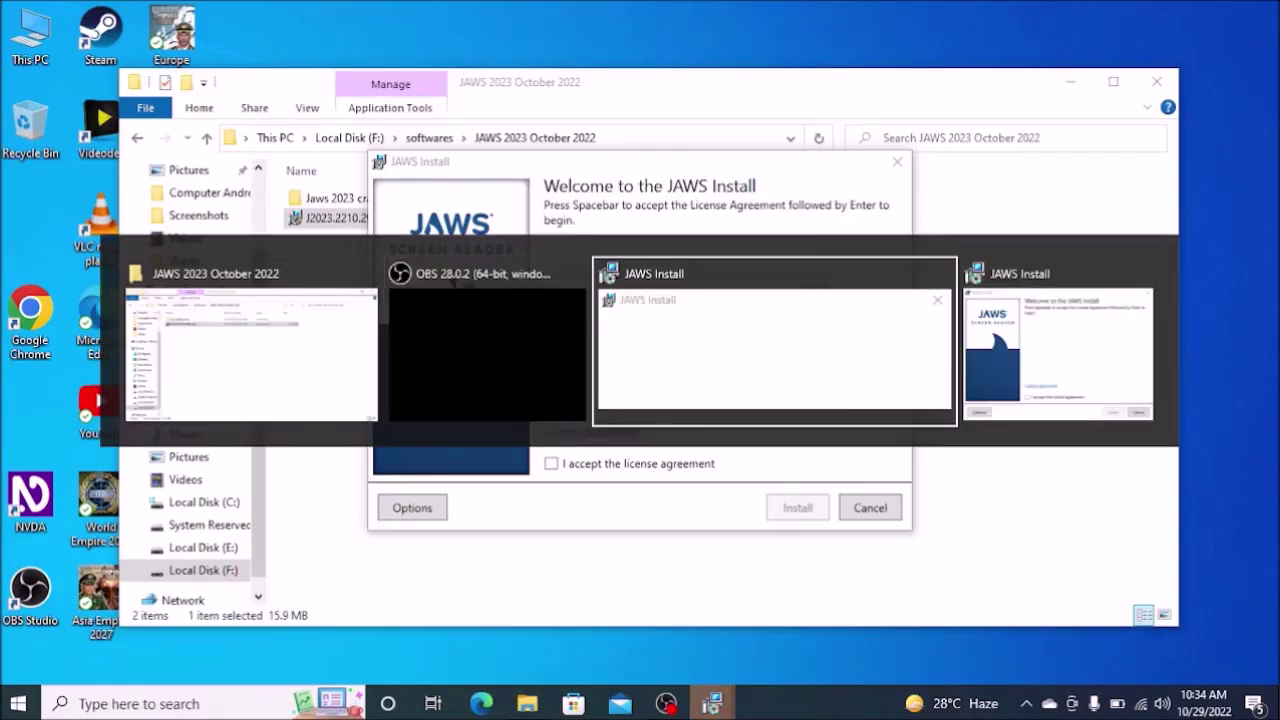
pyautogui.hotkey('alt', 'Tab')
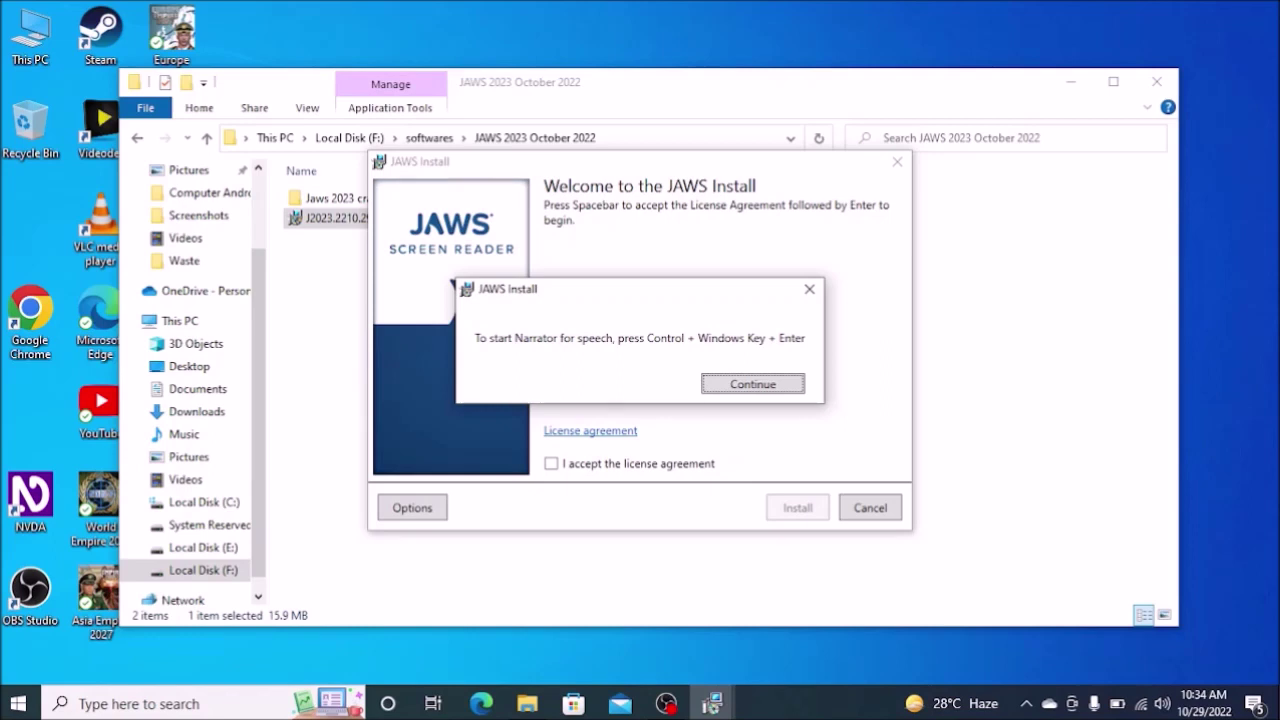
# - Dismiss the Narrator message, accept the license agreement and start the JAWS installation
pyautogui.press('Return')
pyautogui.press('space')
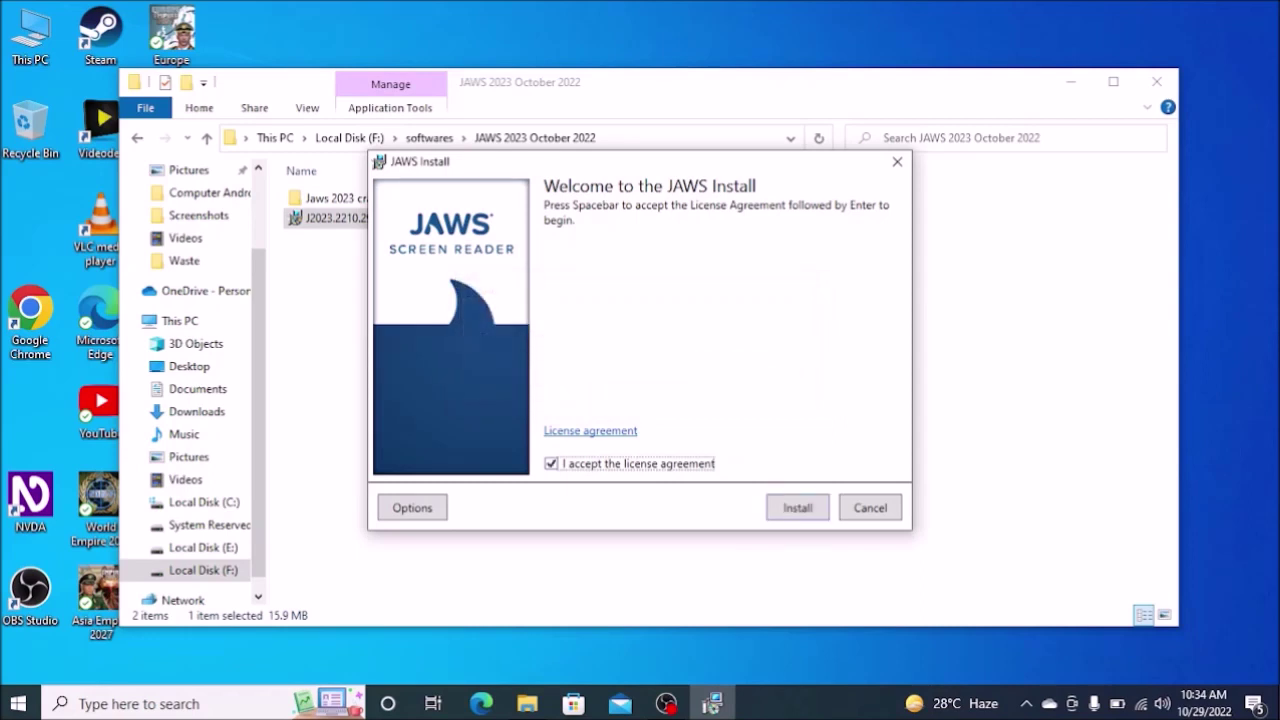
pyautogui.press('Tab')
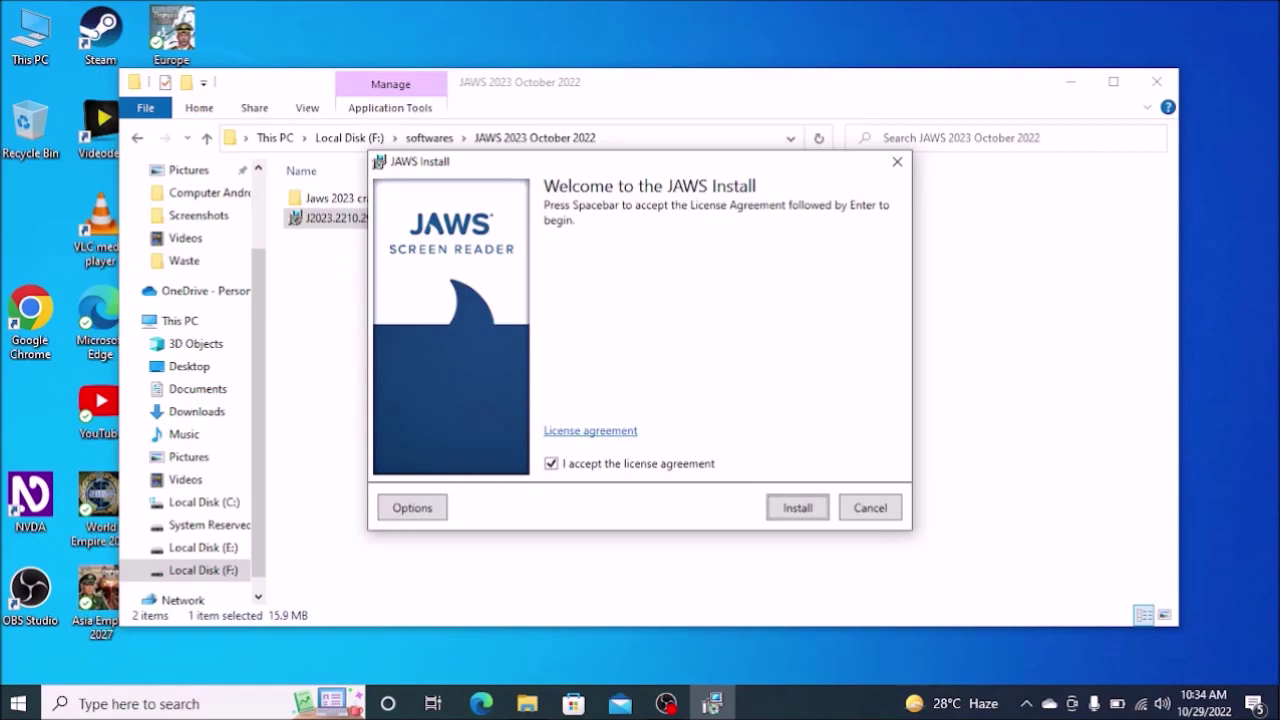
pyautogui.press('Return')
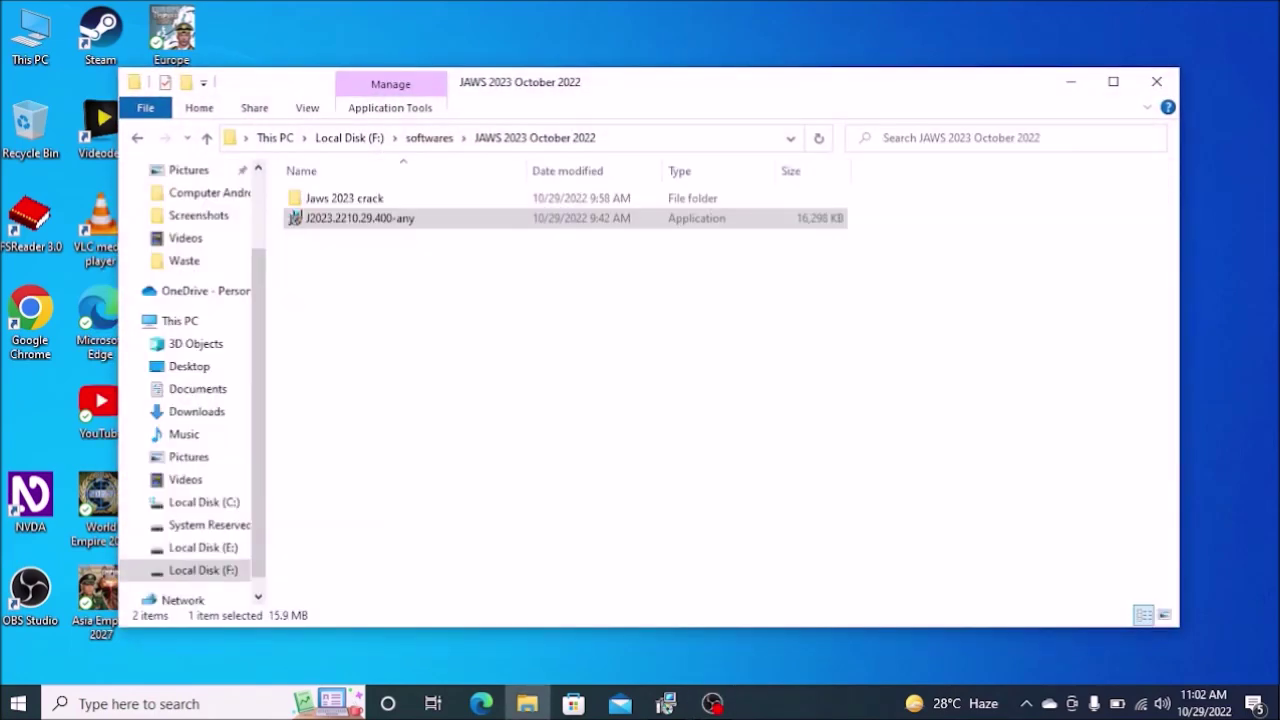
# - Switch to the JAWS Install window, close the finished installer and decline restarting the computer
pyautogui.hotkey('alt', 'Tab')
pyautogui.hotkey('alt', 'Tab')
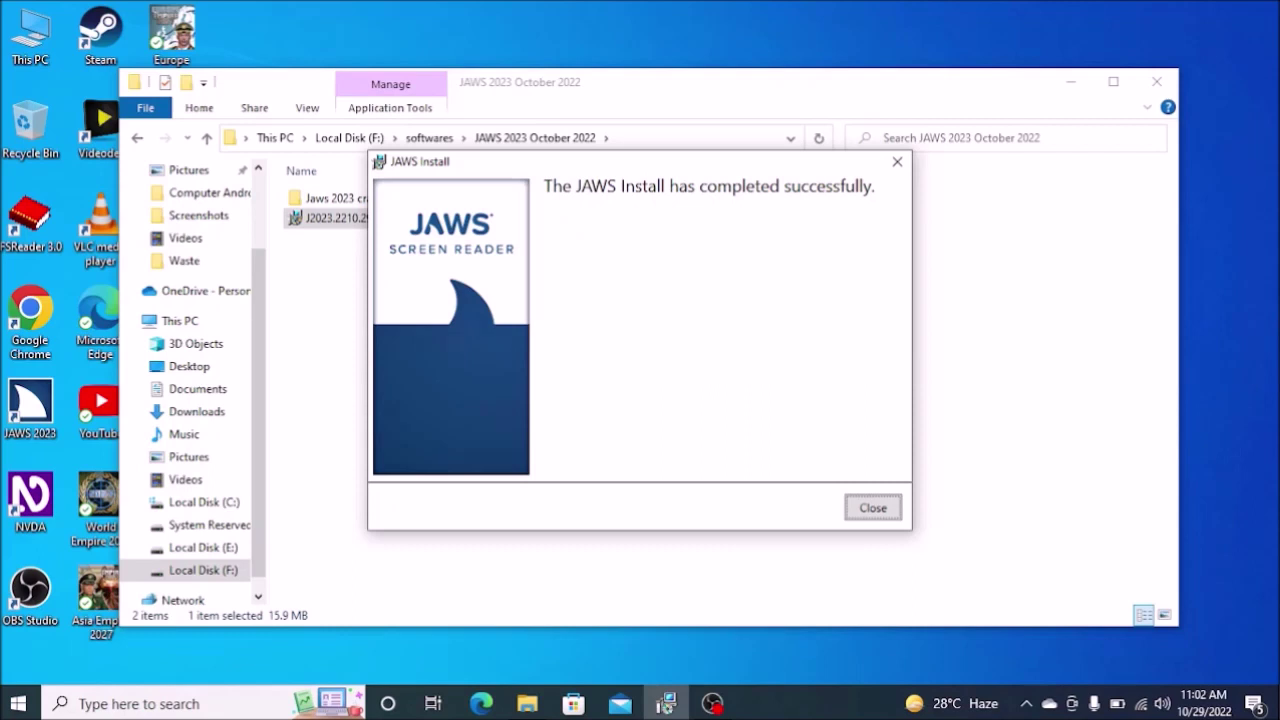
pyautogui.press('Return')
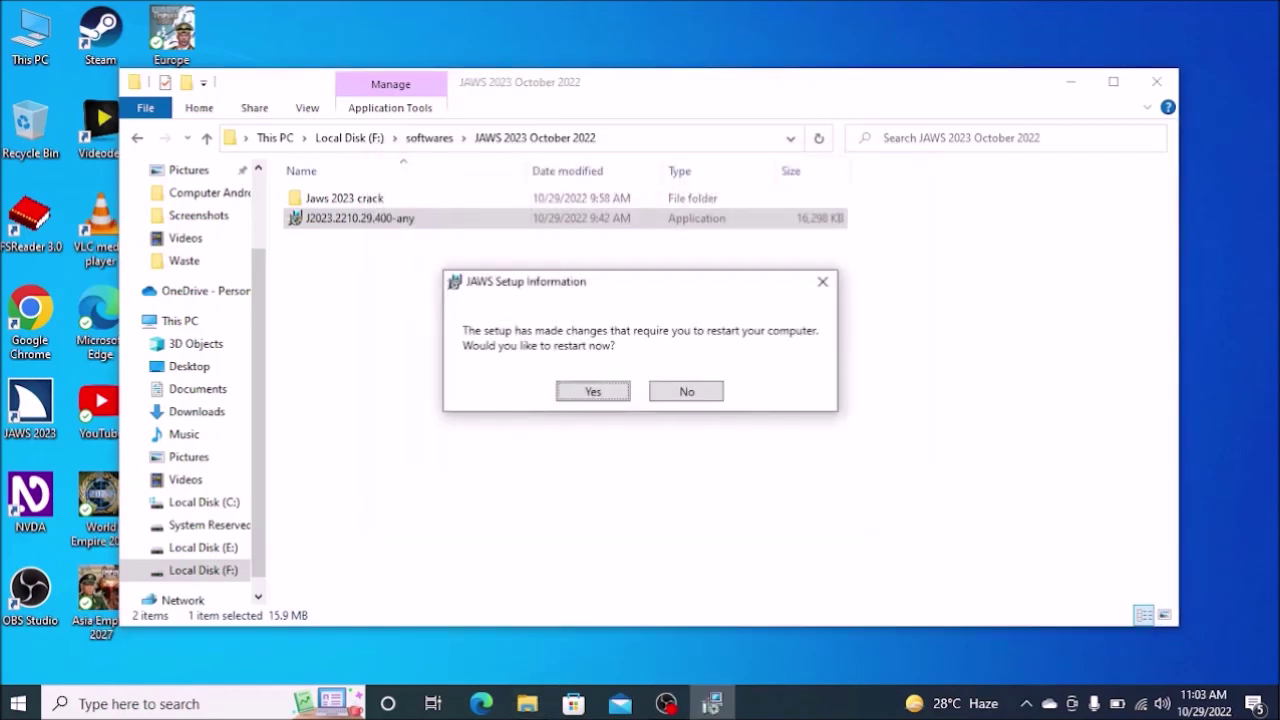
pyautogui.press('Tab')
pyautogui.press('Return')
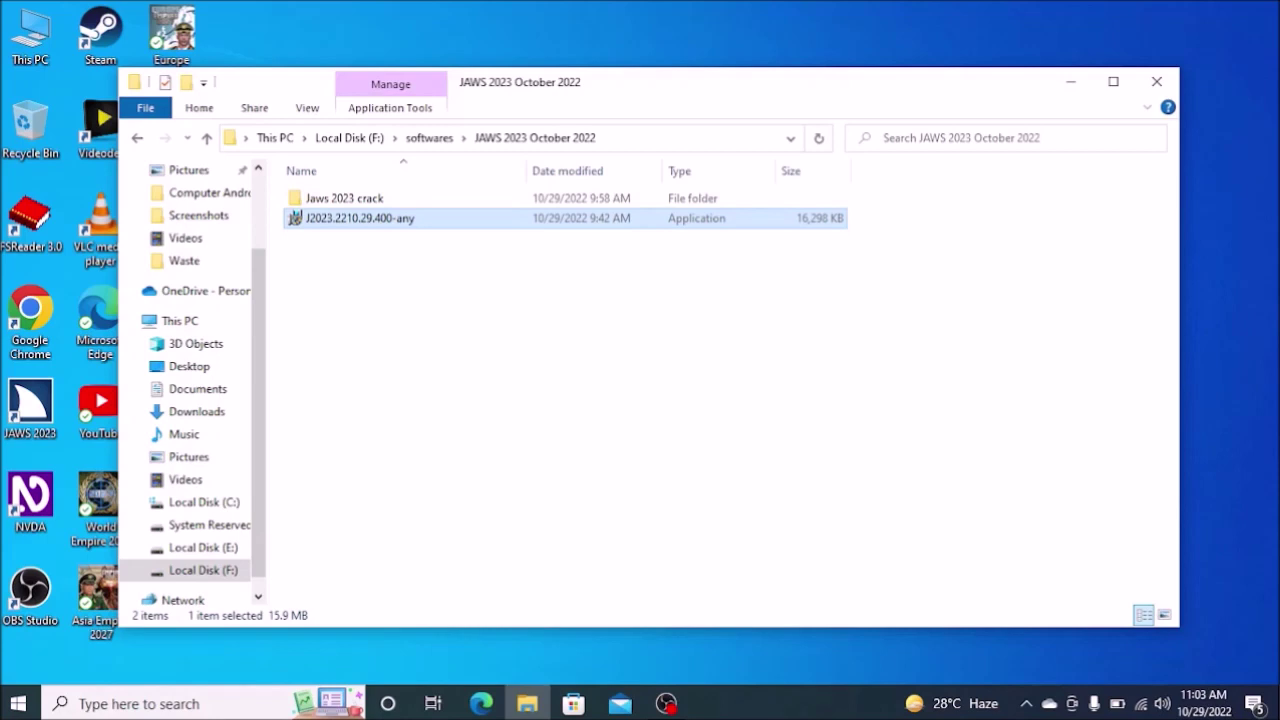
# - Open the Jaws 2023 crack folder and select the Start crack command file
pyautogui.click(344, 198)
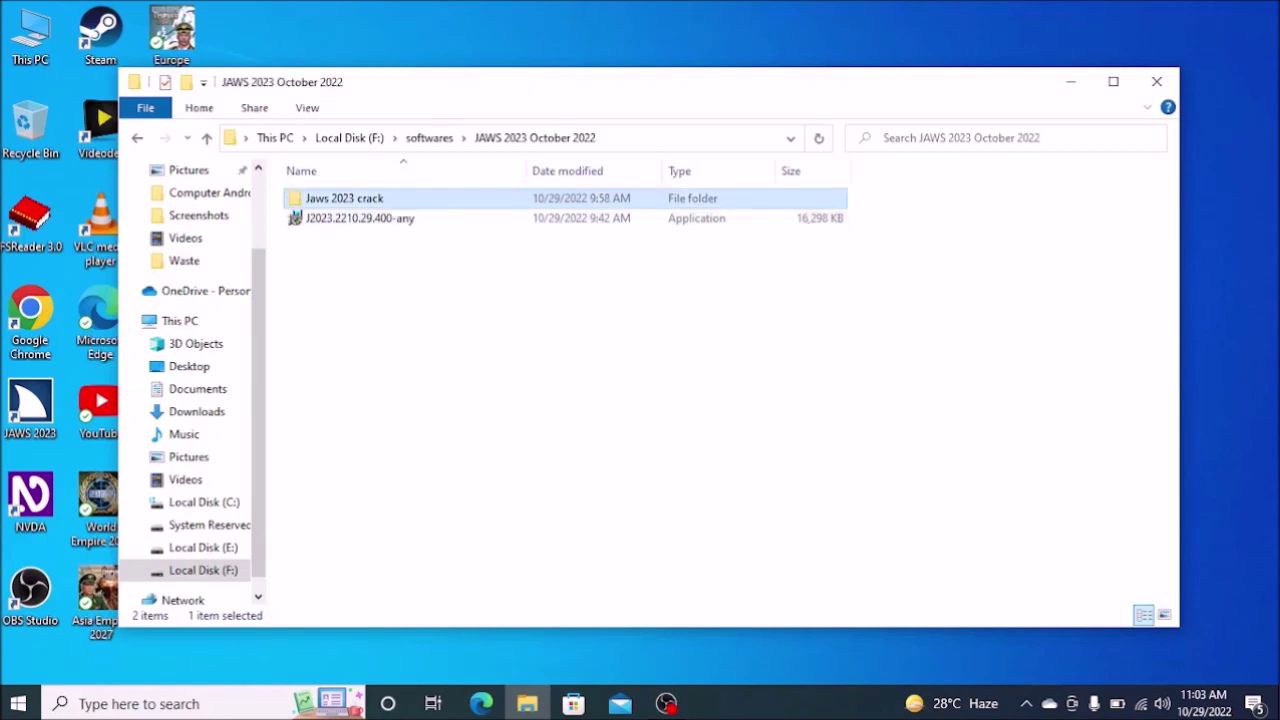
pyautogui.press('Return')
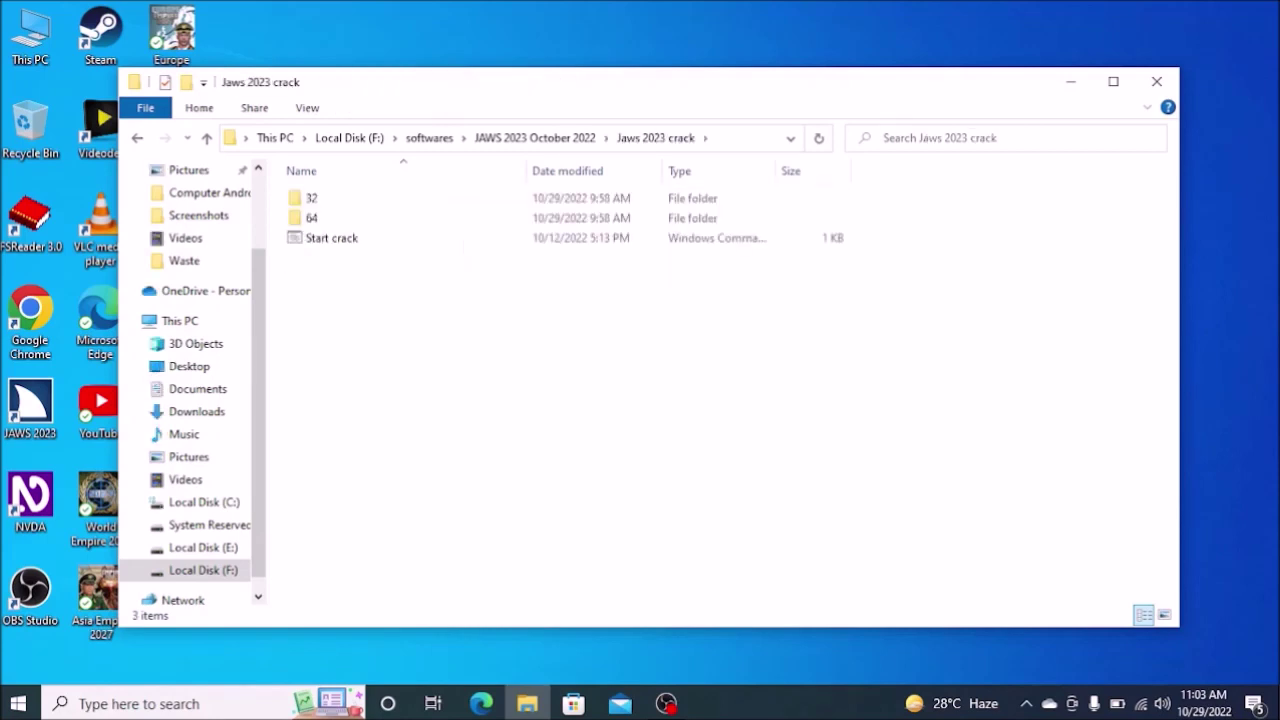
pyautogui.press('Down')
pyautogui.press('Down')
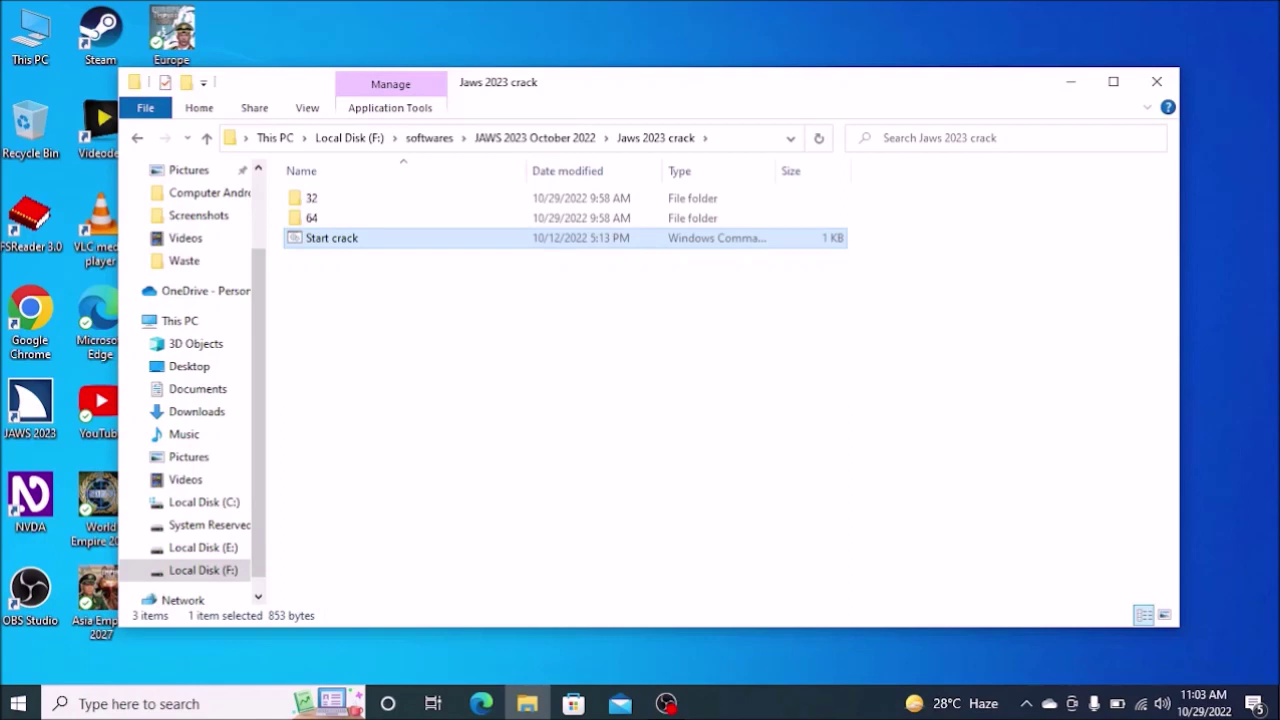
# - Run the Start crack file as administrator and close the Jaws 2023 crack folder window
pyautogui.hotkey('shift', 'F10')
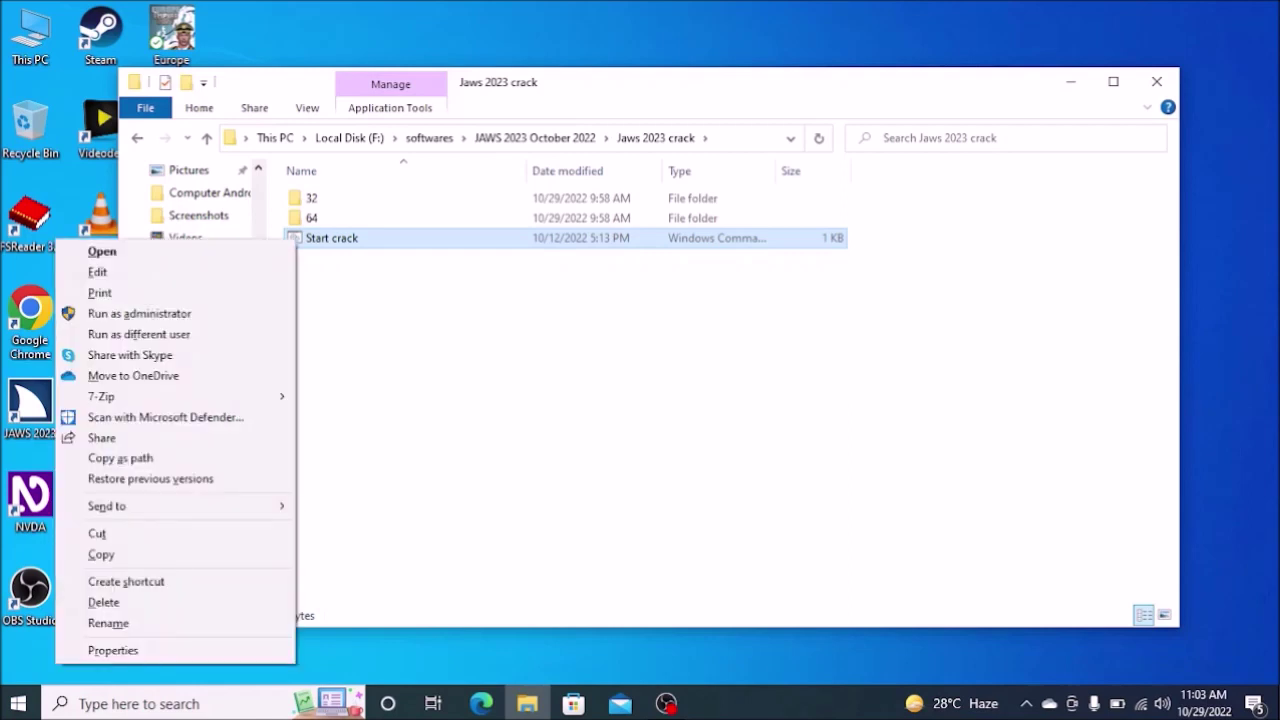
pyautogui.press('Down')
pyautogui.press('Down')
pyautogui.press('Down')
pyautogui.press('Down')
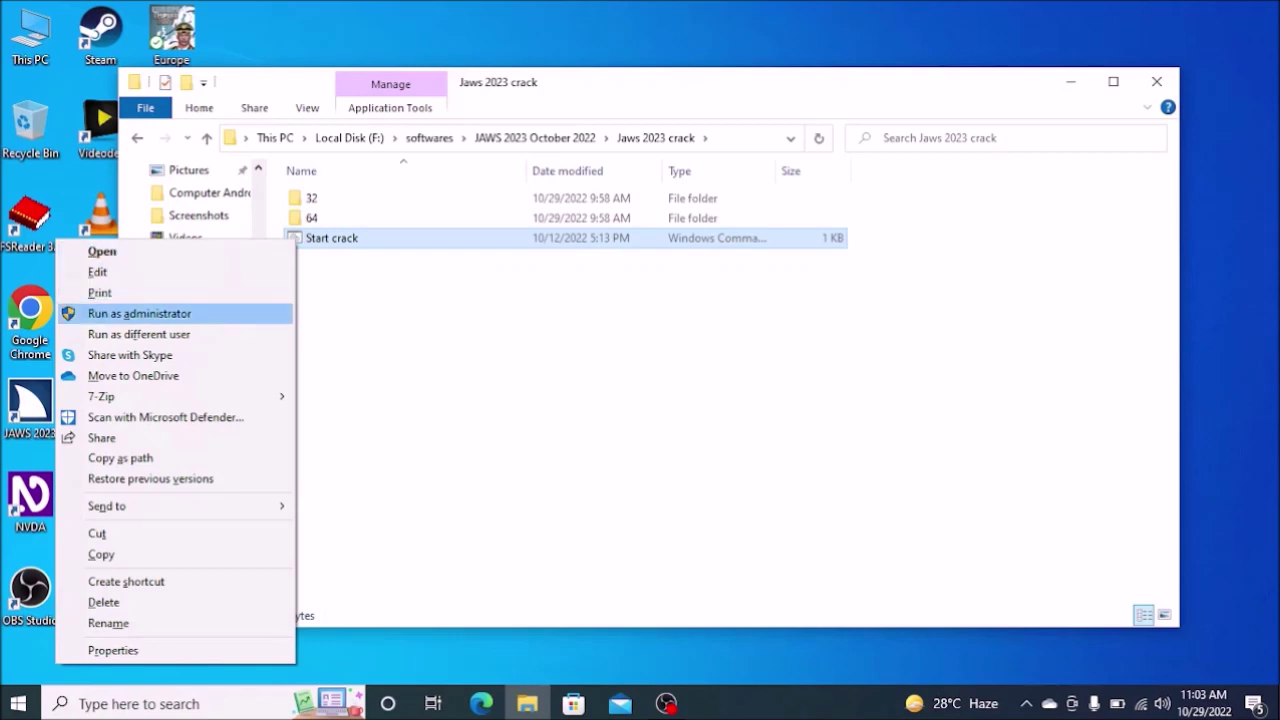
pyautogui.press('Return')
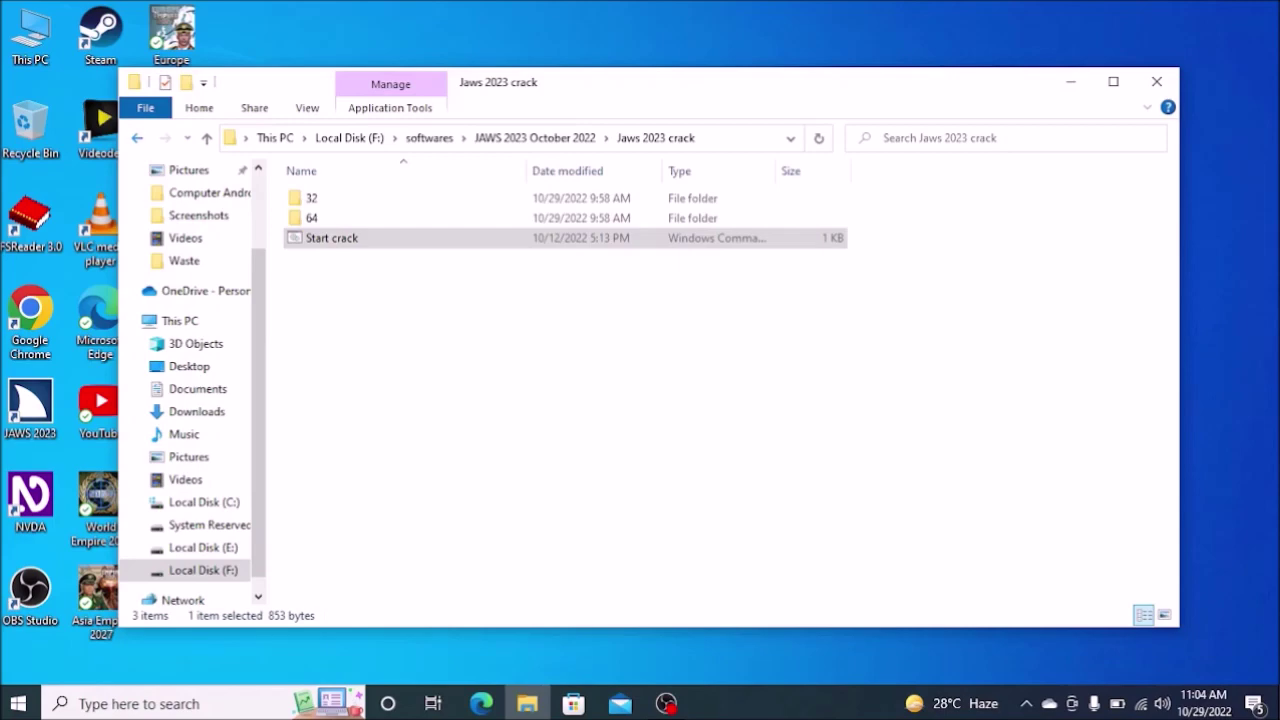
pyautogui.hotkey('alt', 'Tab')
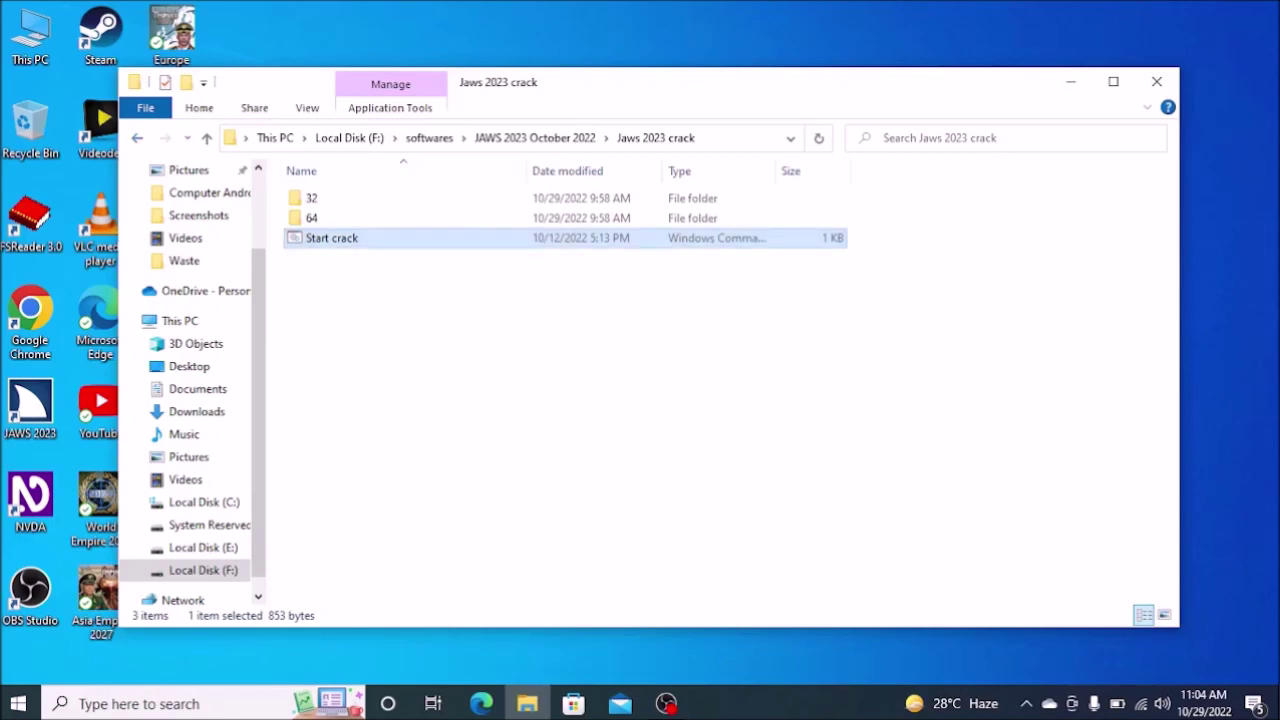
pyautogui.hotkey('alt', 'F4')
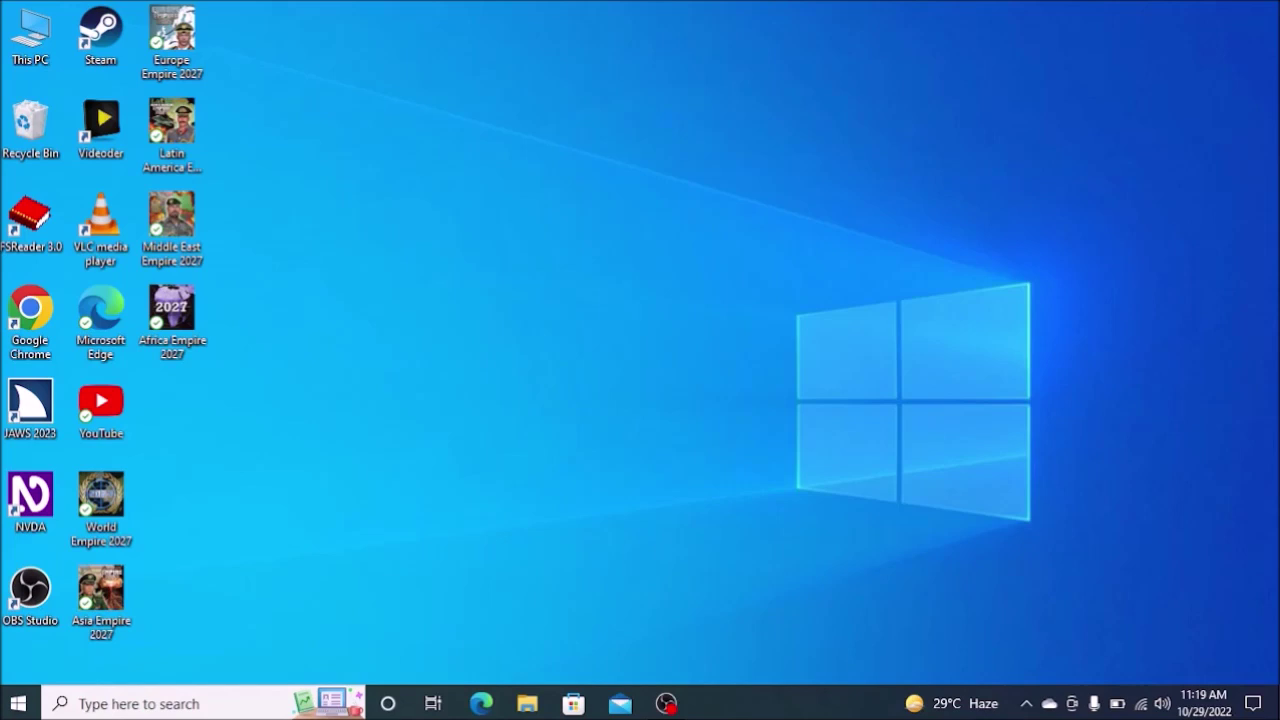
# - Start Google Chrome from the desktop, close its window with the Internet Download Manager page and relaunch Chrome
pyautogui.click(101, 600)
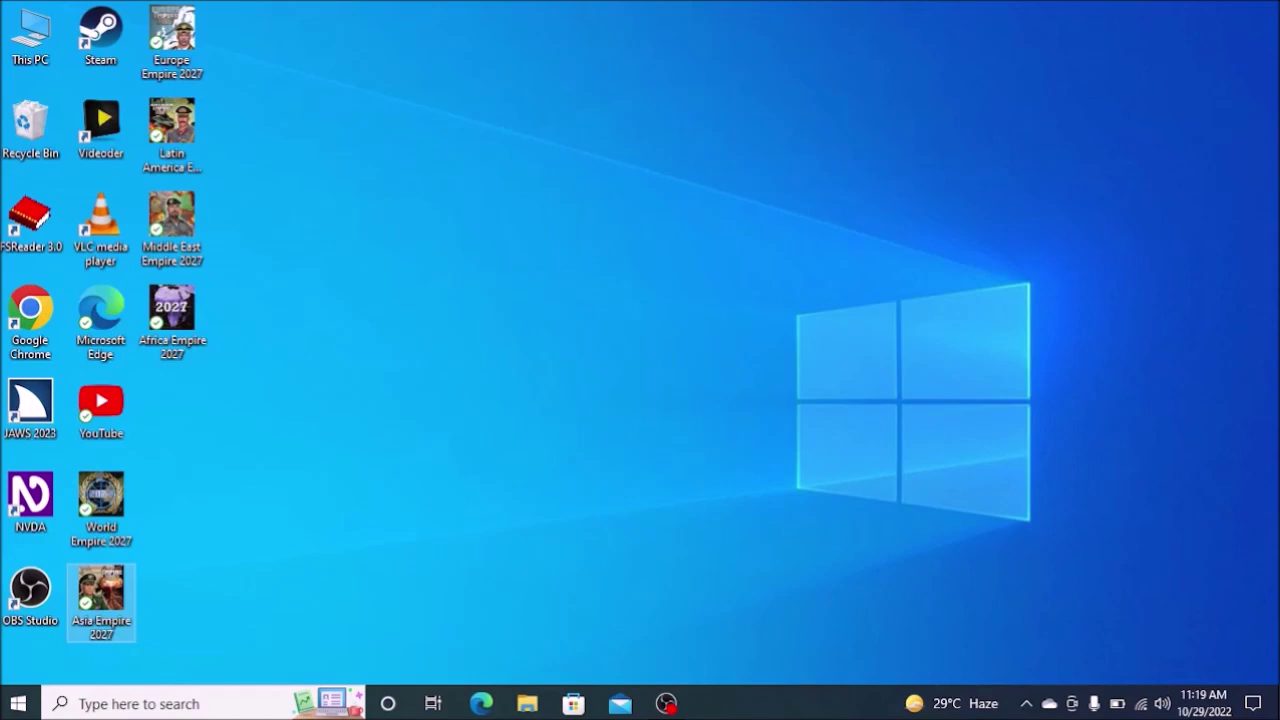
pyautogui.click(30, 320)
pyautogui.press('Return')
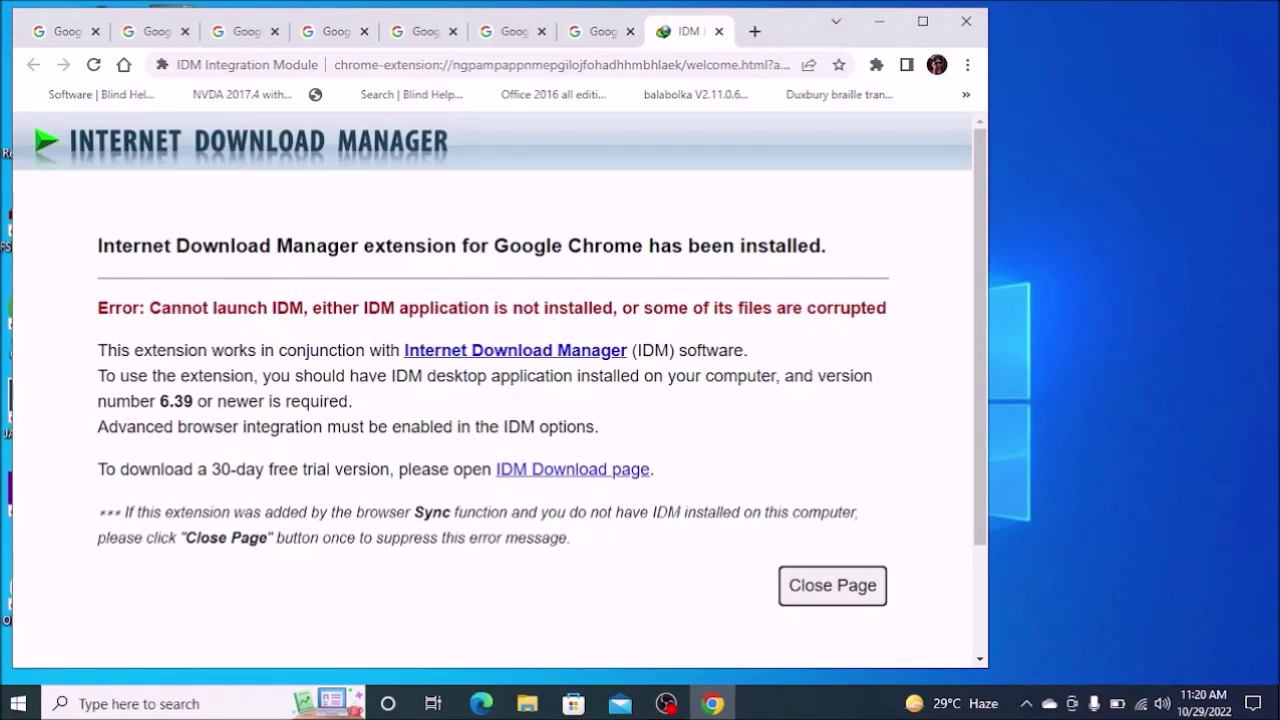
pyautogui.hotkey('alt', 'F4')
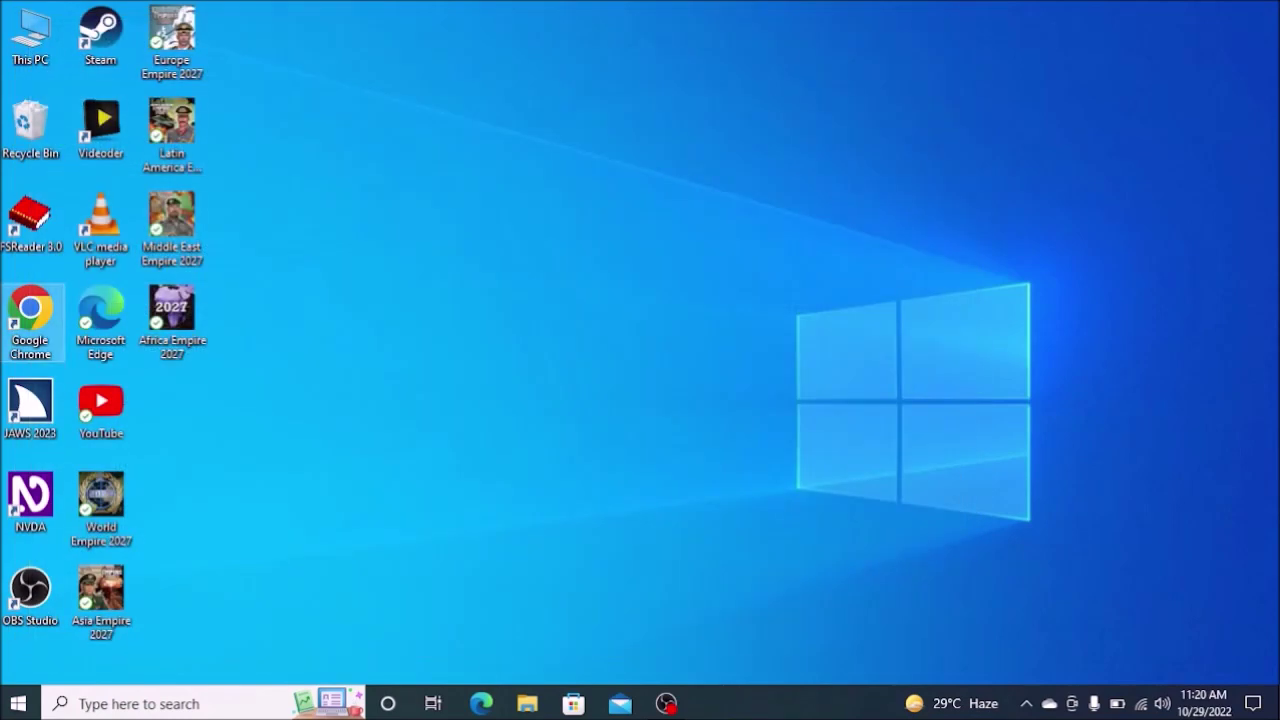
pyautogui.press('Return')
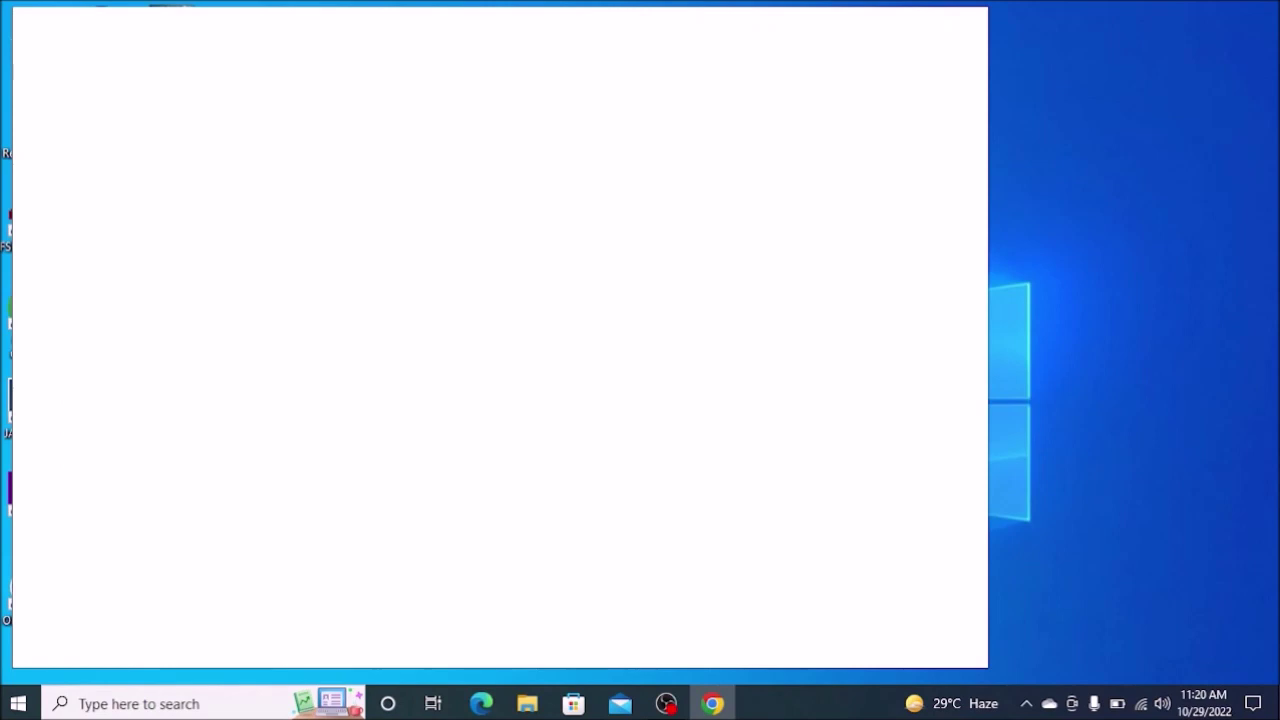